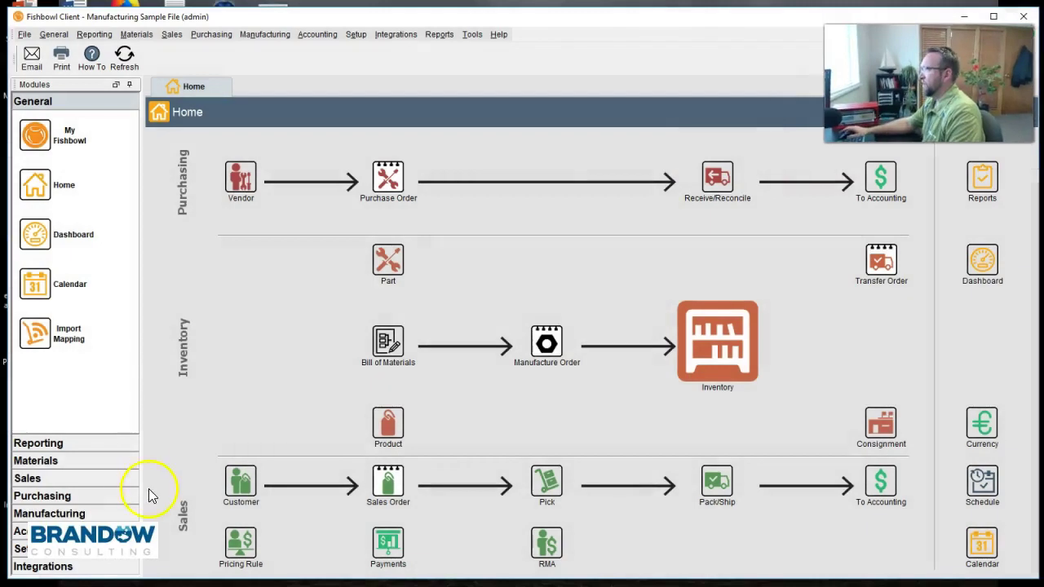
Step: Open the Reports module and search report names for 'part act' to find the Part Activity Report
click(92, 35)
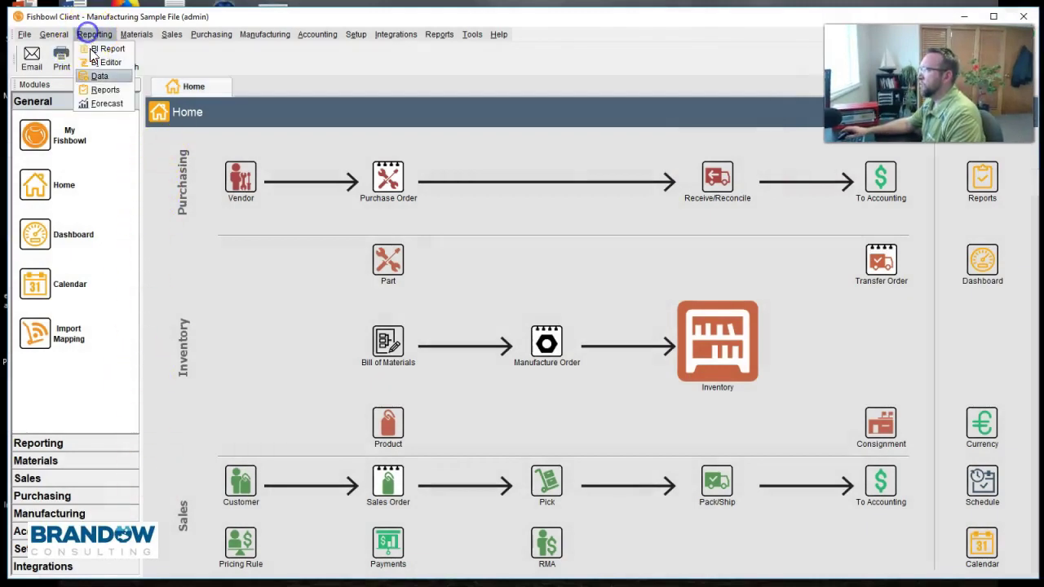
click(103, 89)
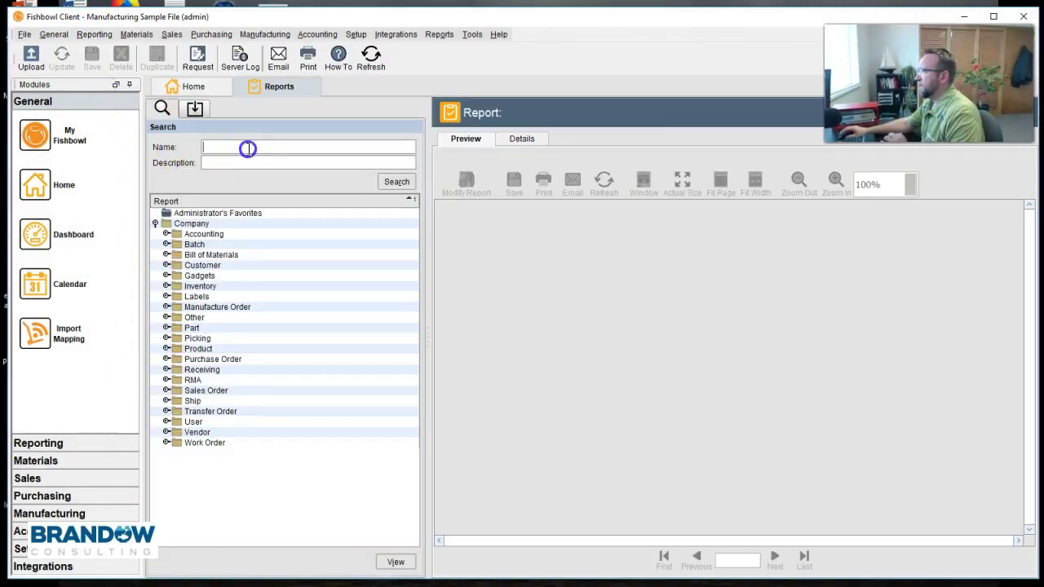
text(part)
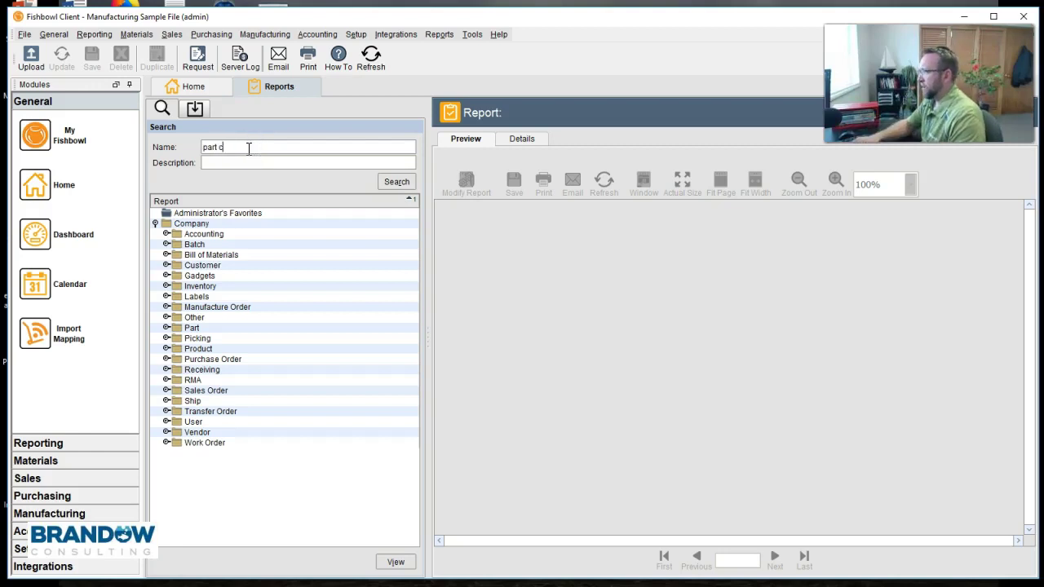
text( act)
key(Return)
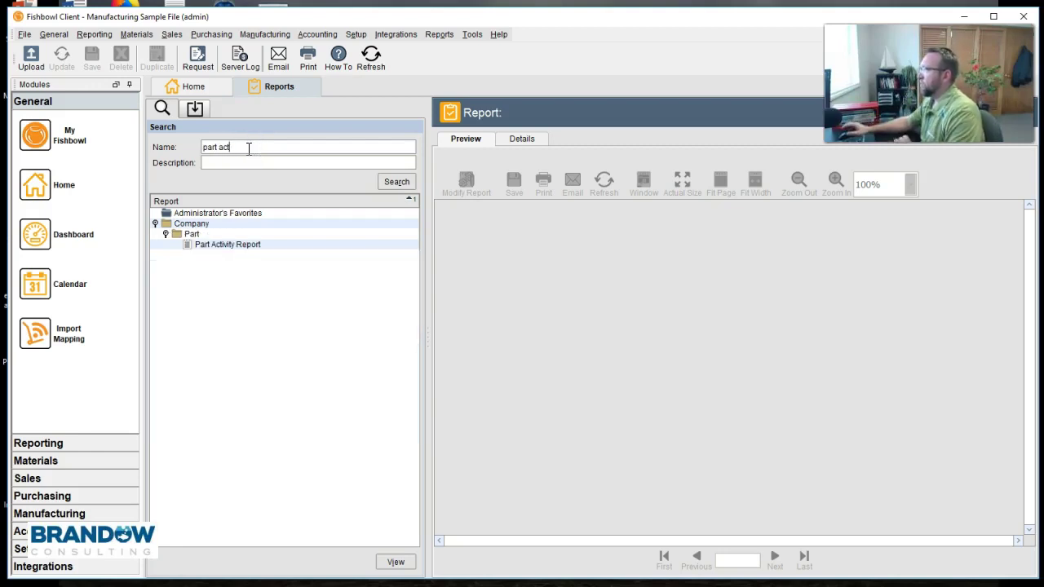
Step: Open the Part Activity Report parameters and set the date range to Last Year (01/01/2018–12/31/2018)
double_click(235, 245)
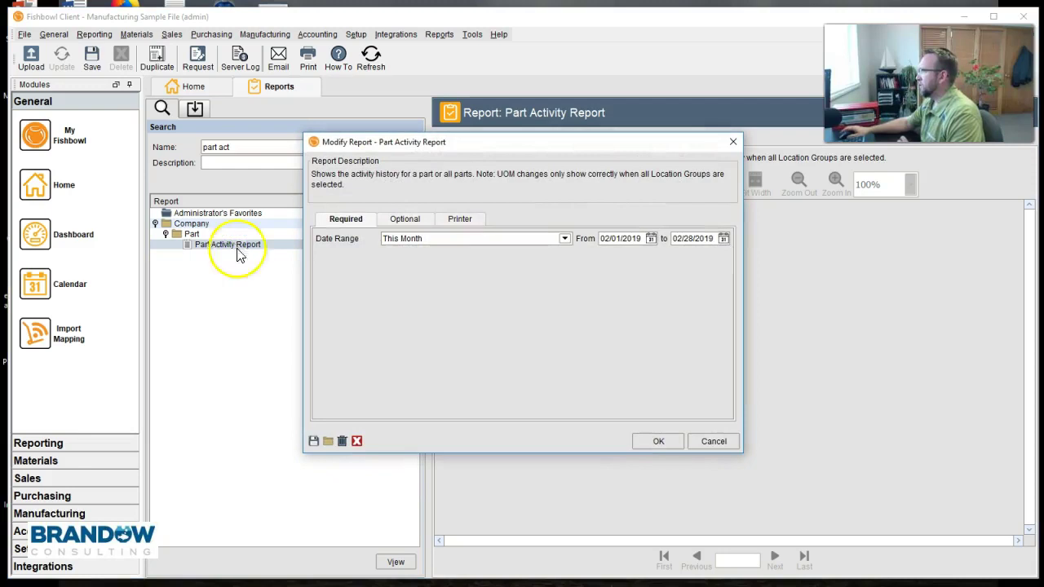
click(563, 239)
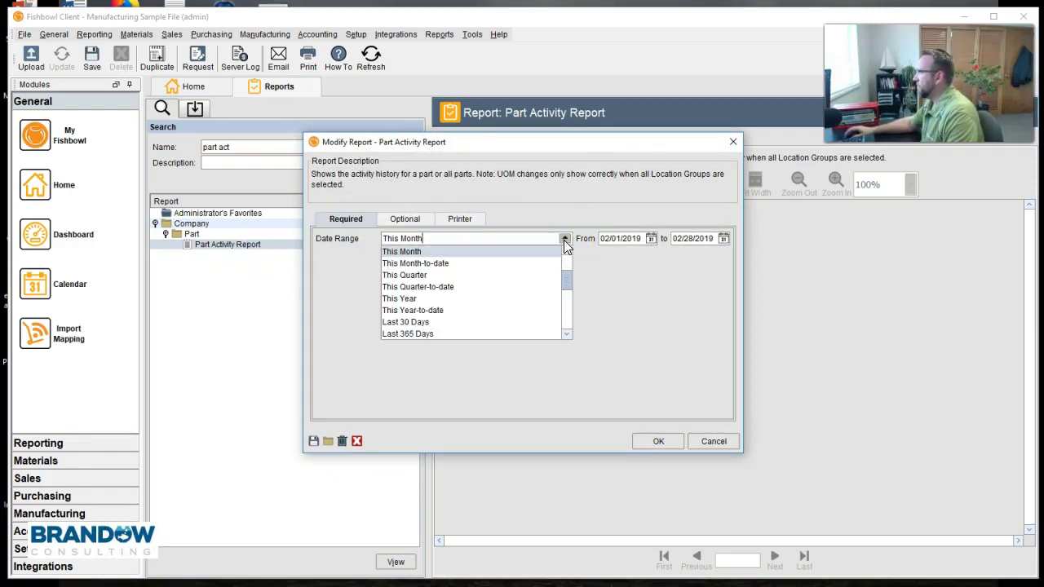
drag(566, 277, 566, 305)
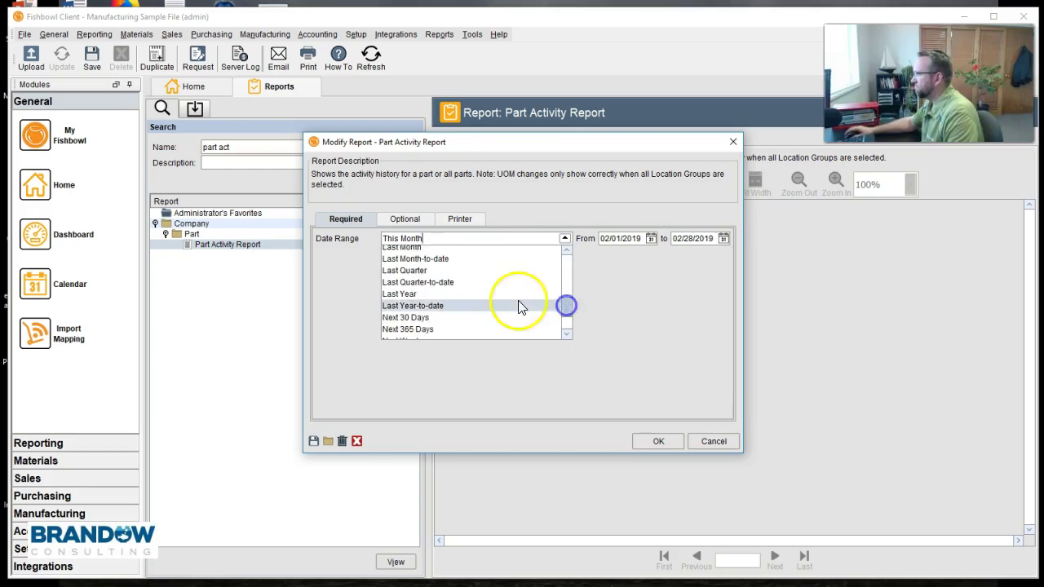
click(495, 299)
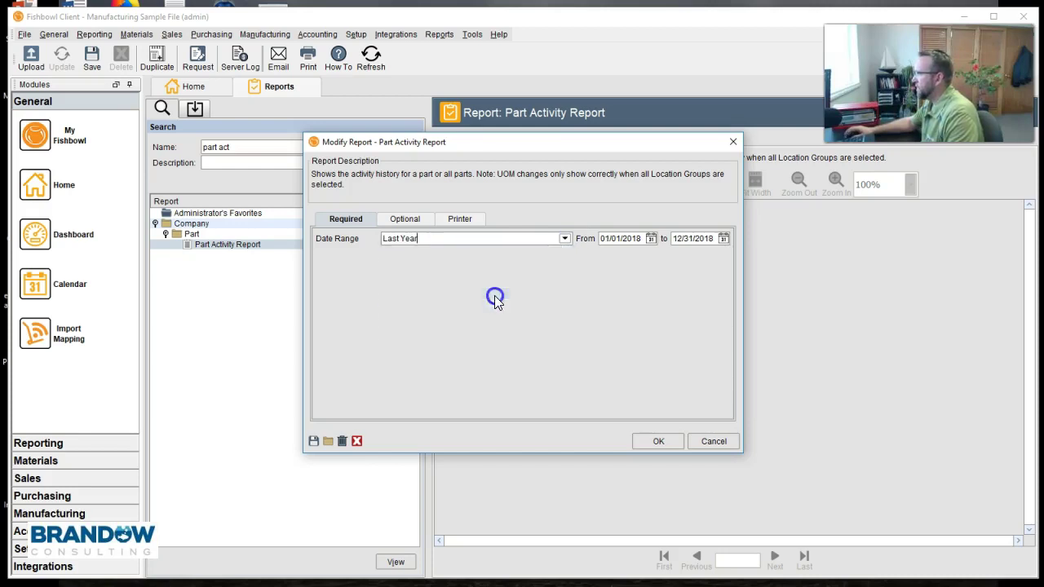
Step: On the Optional tab, filter the report to location group Middlefield and user android
click(403, 221)
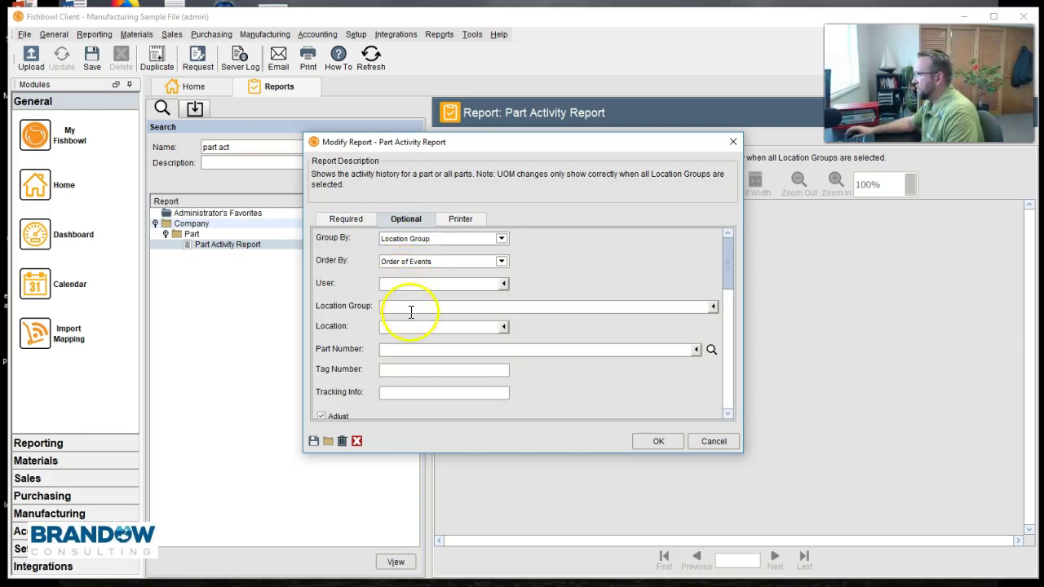
click(410, 308)
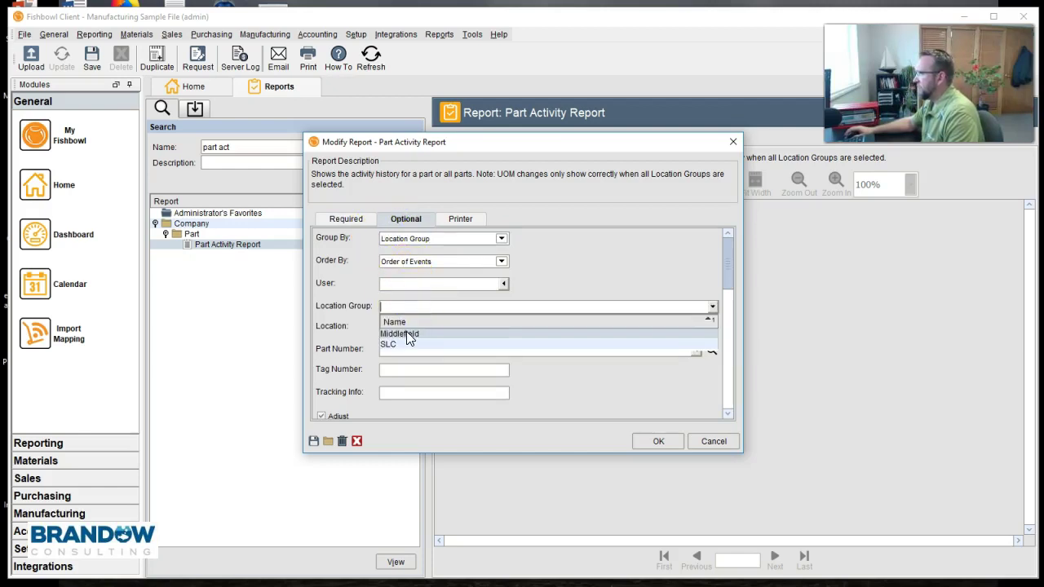
click(406, 332)
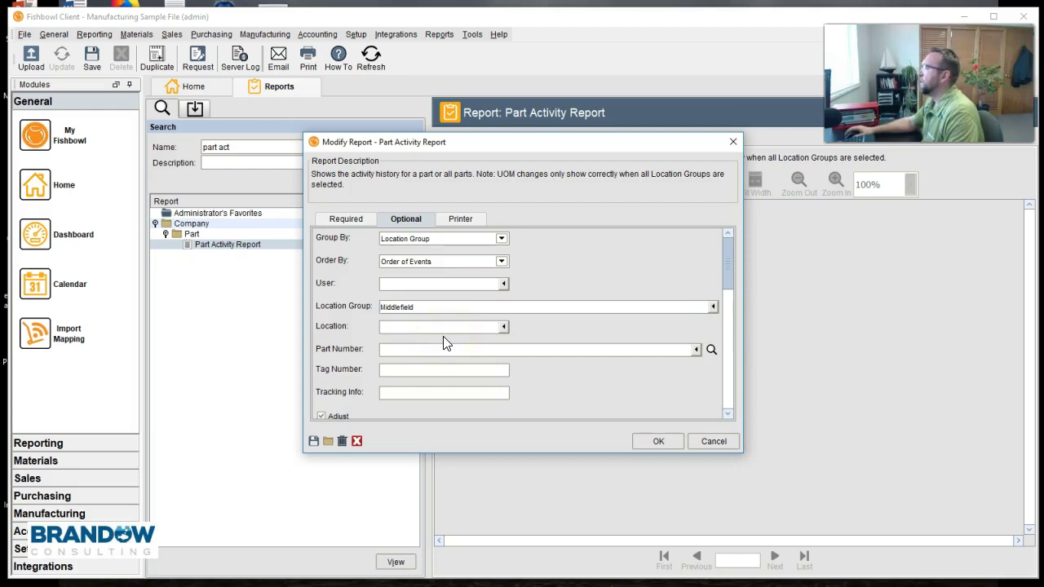
click(503, 284)
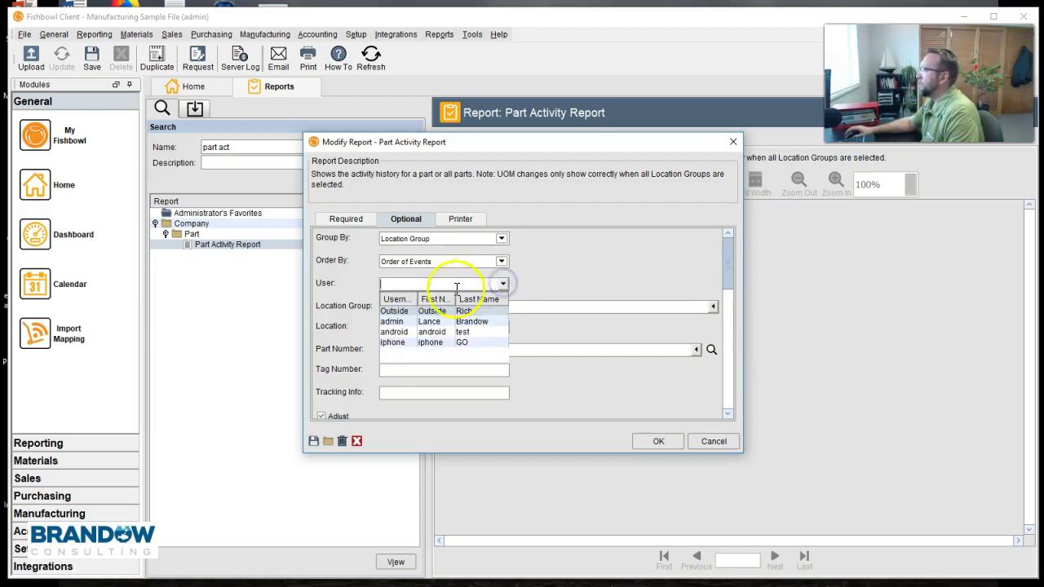
click(399, 332)
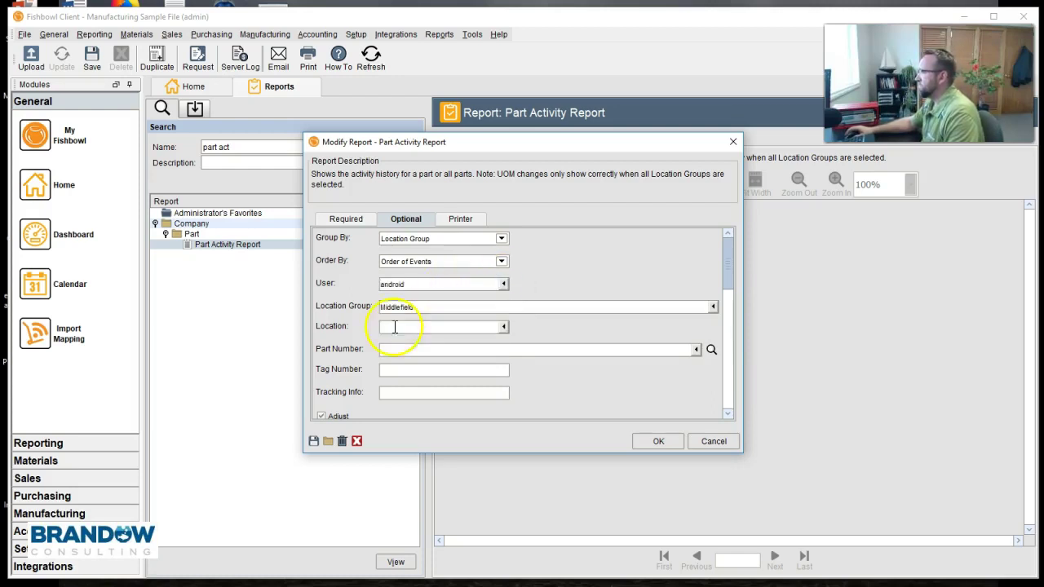
drag(733, 264, 729, 389)
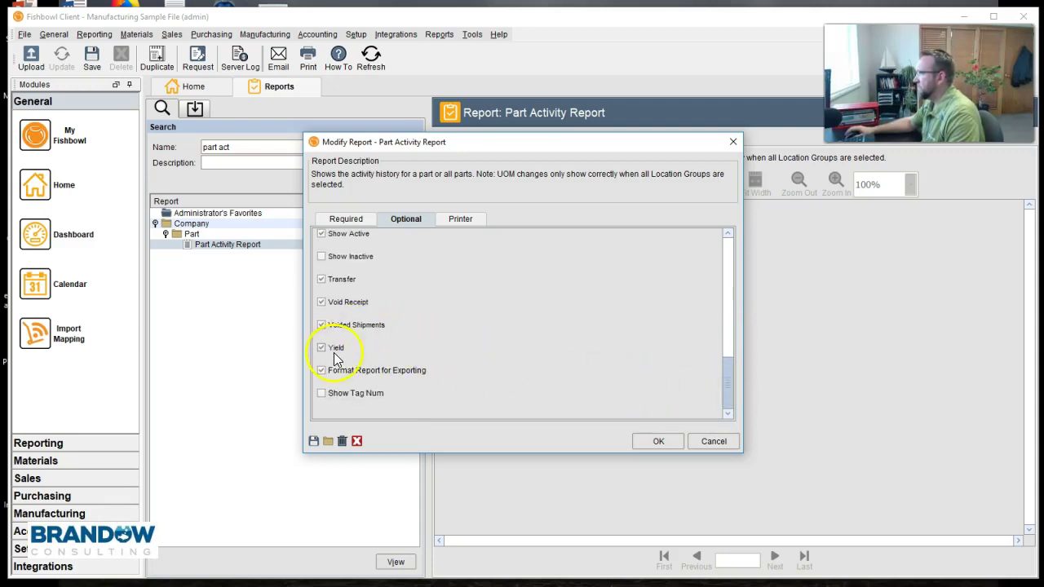
drag(724, 374, 726, 309)
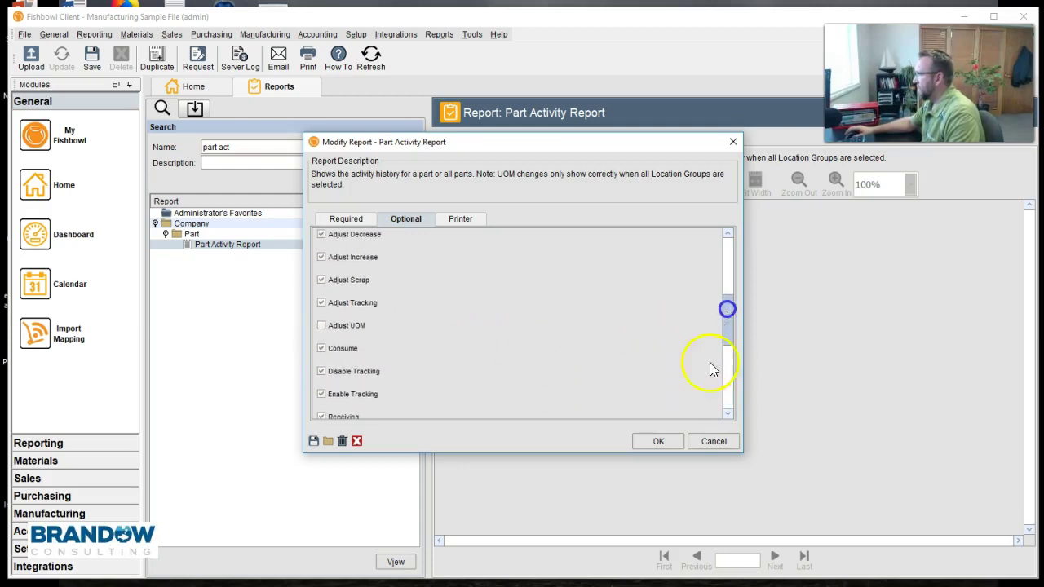
Step: Generate the 2018 Part Activity Report and pop its preview into a separate window
click(664, 438)
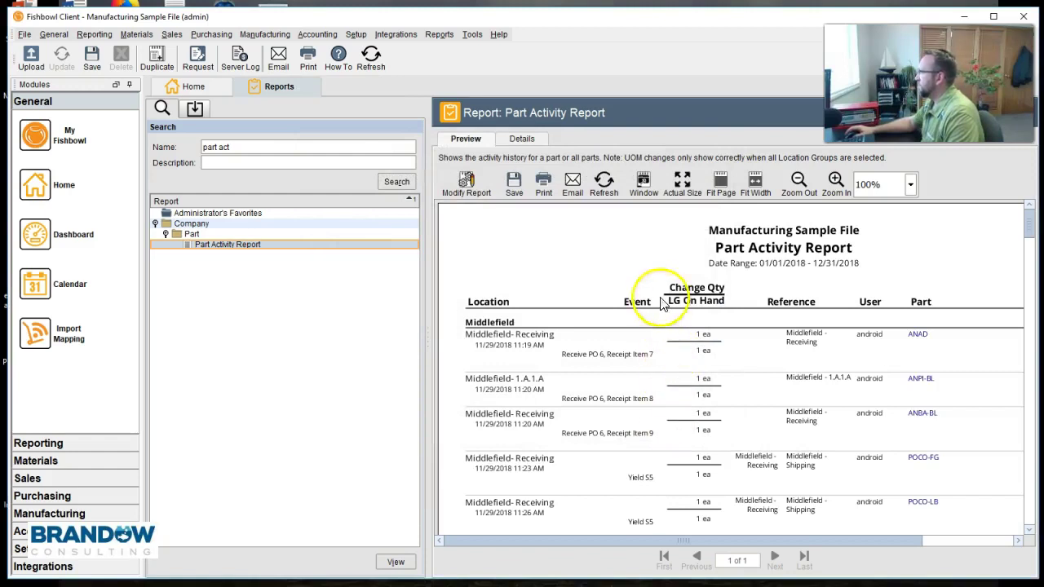
click(643, 185)
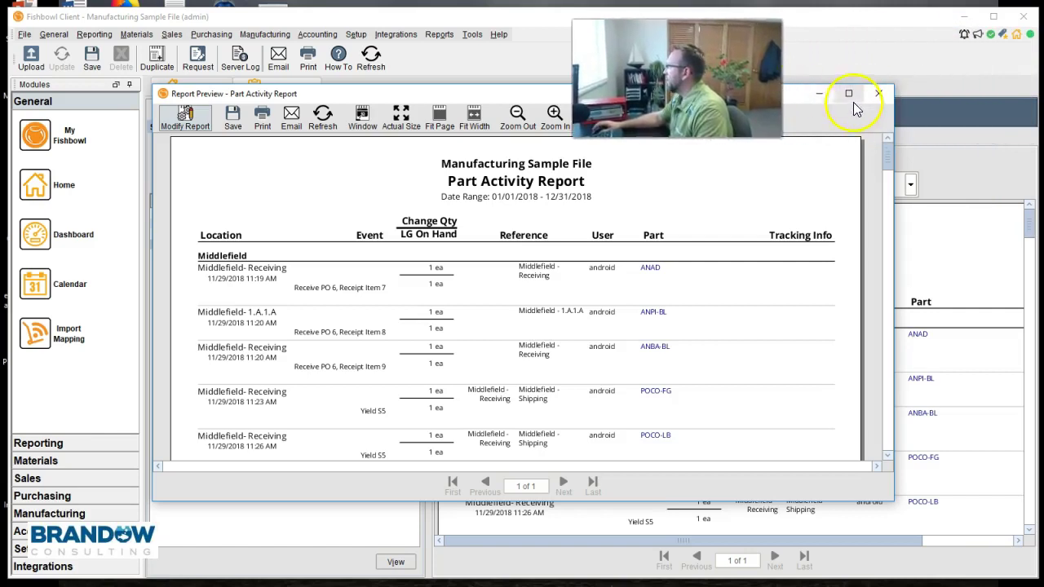
Step: Maximize the report preview window to fill the screen
click(849, 94)
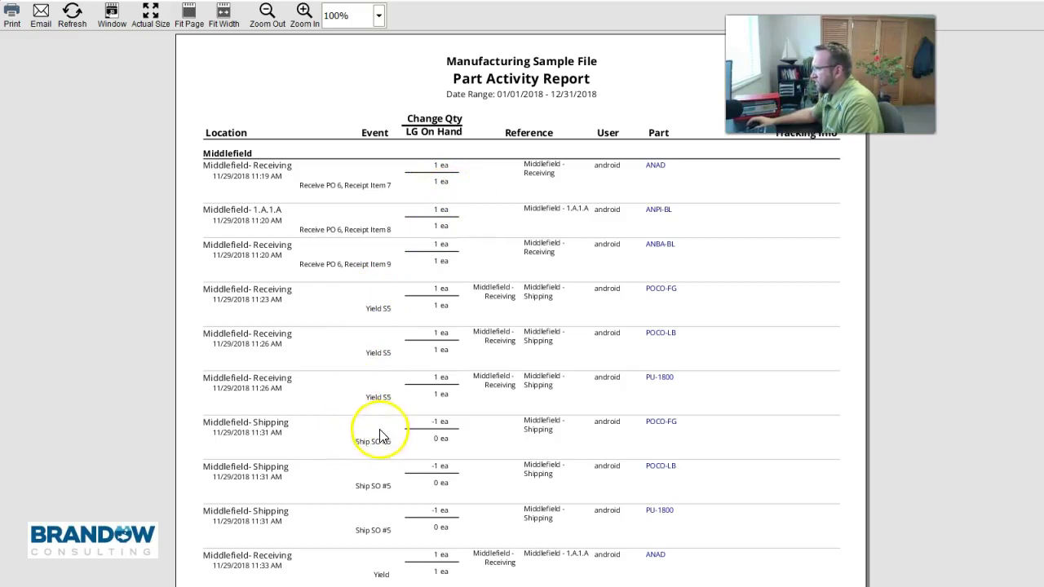
scroll(377, 443, down, 2)
scroll(377, 447, down, 7)
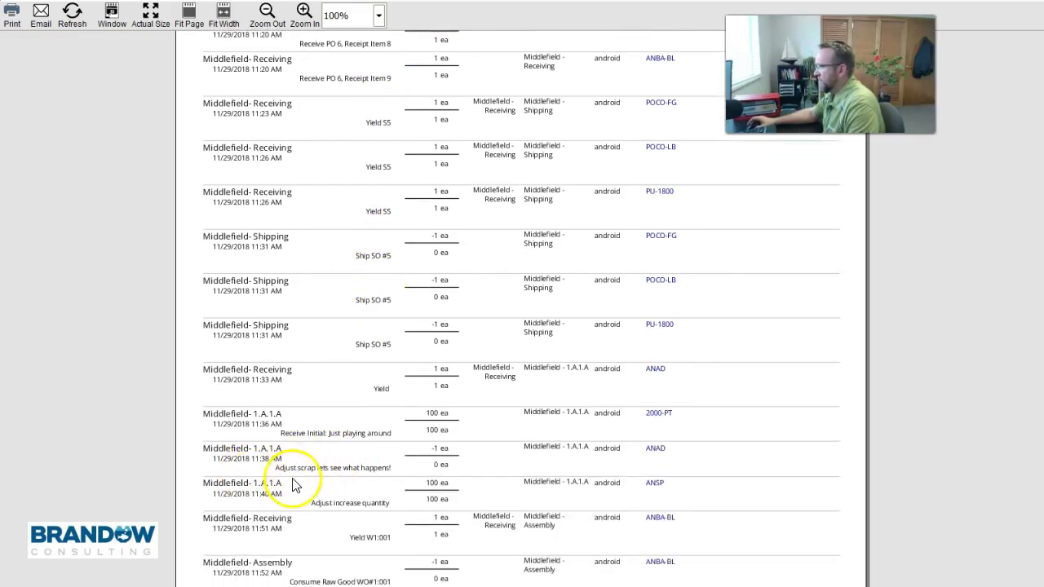
scroll(343, 477, down, 1)
scroll(343, 477, down, 4)
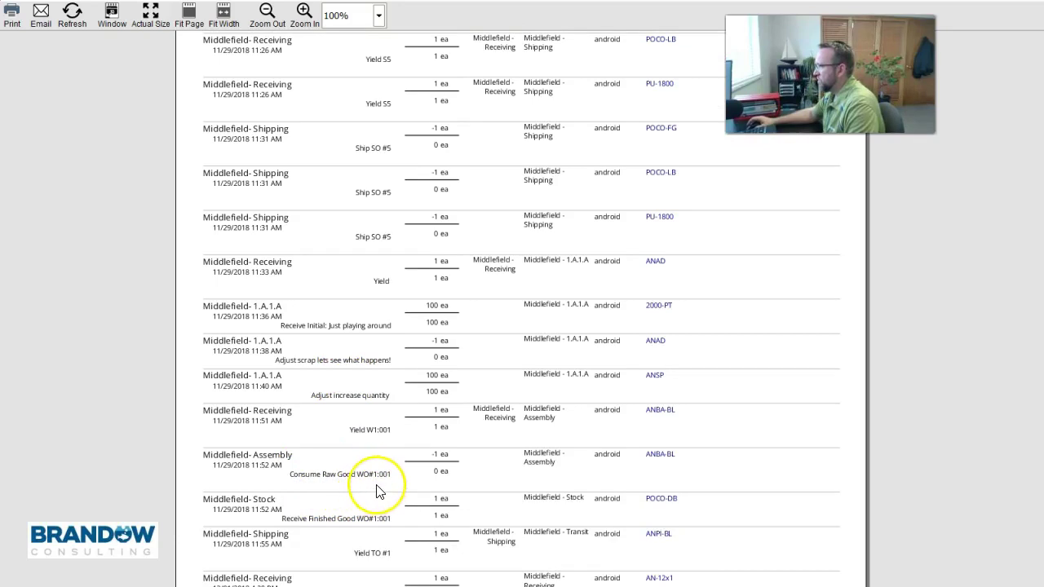
scroll(375, 486, down, 2)
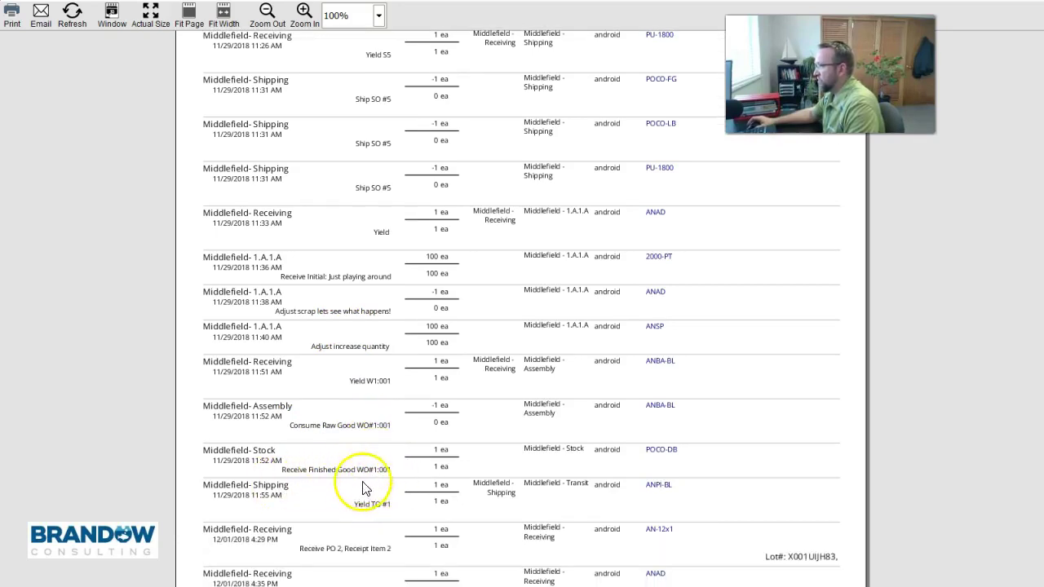
scroll(371, 469, down, 1)
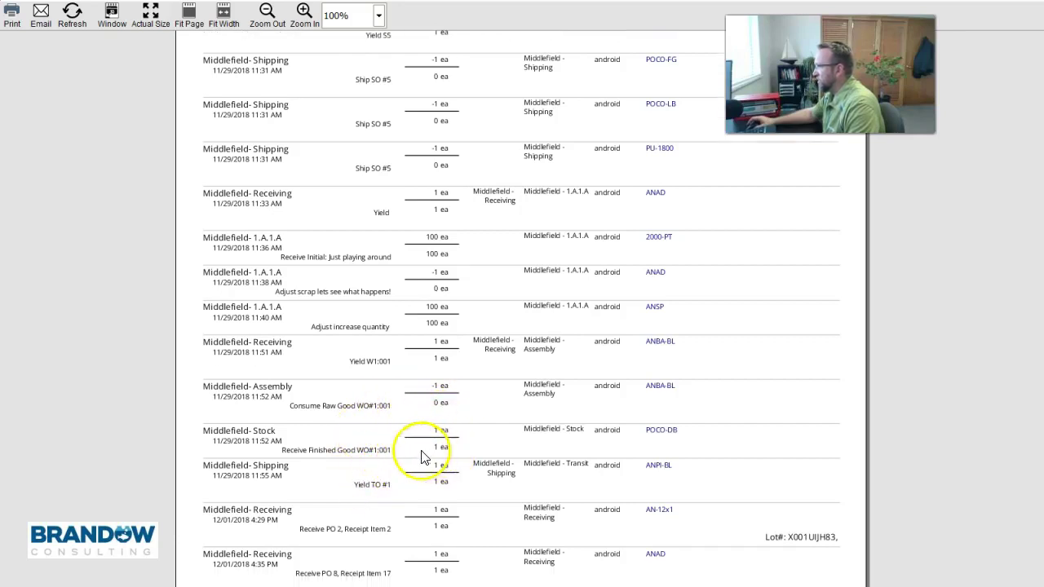
scroll(391, 456, down, 5)
scroll(342, 460, down, 4)
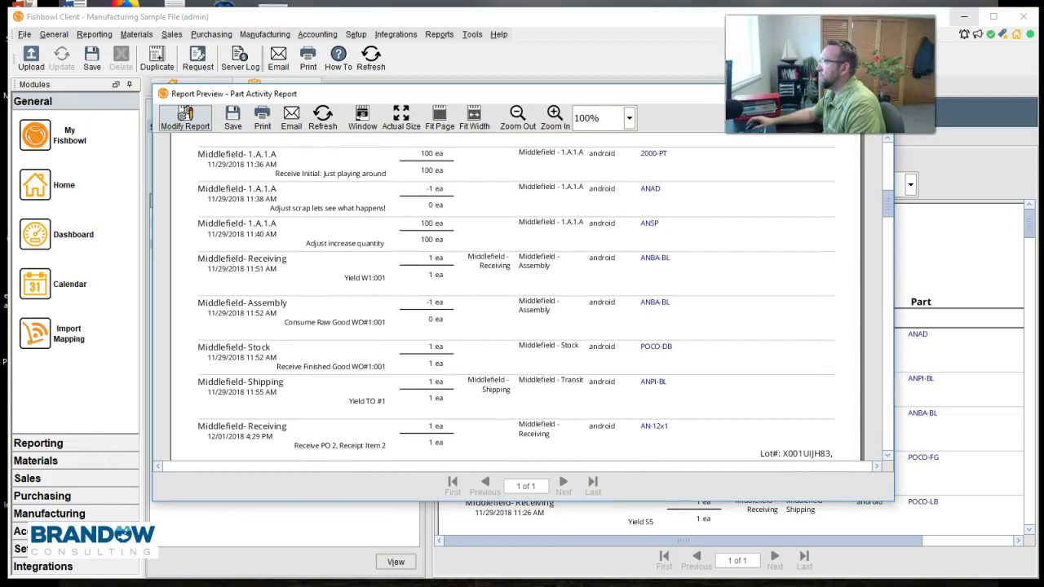
Step: Add a Part Number filter for POCO-LB and regenerate the report
click(186, 121)
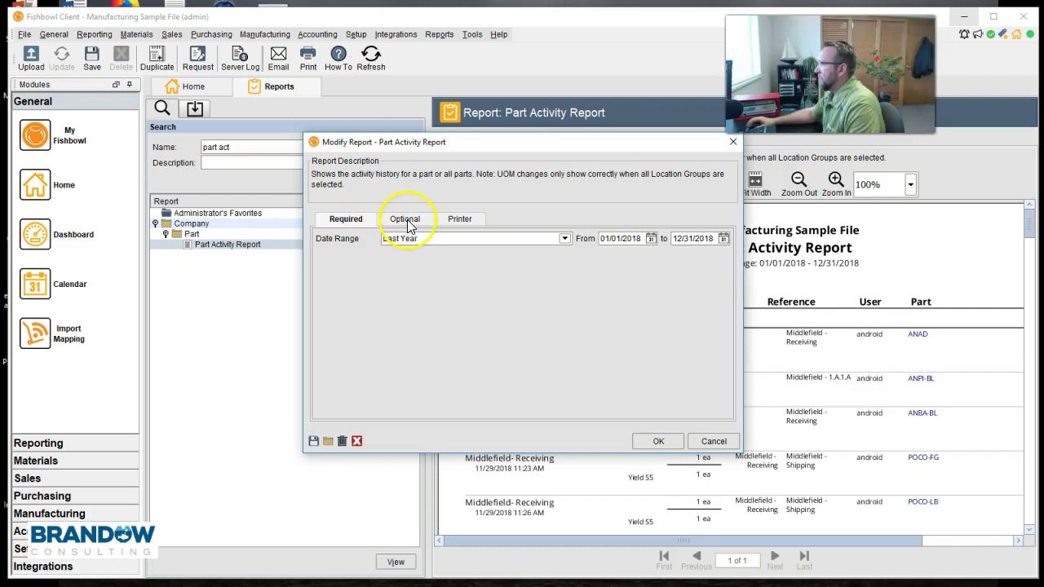
click(406, 221)
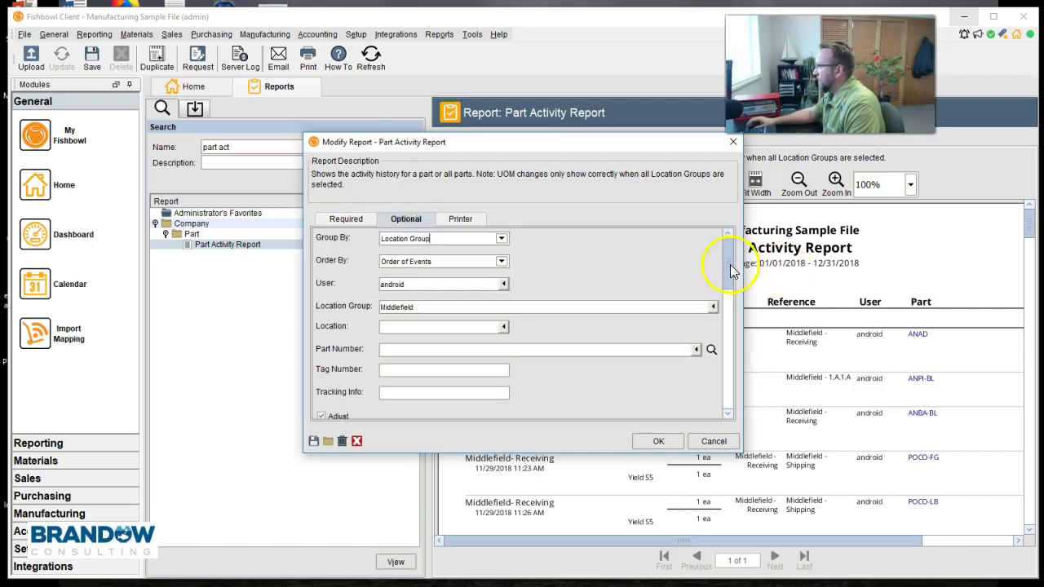
drag(730, 271, 731, 281)
click(711, 305)
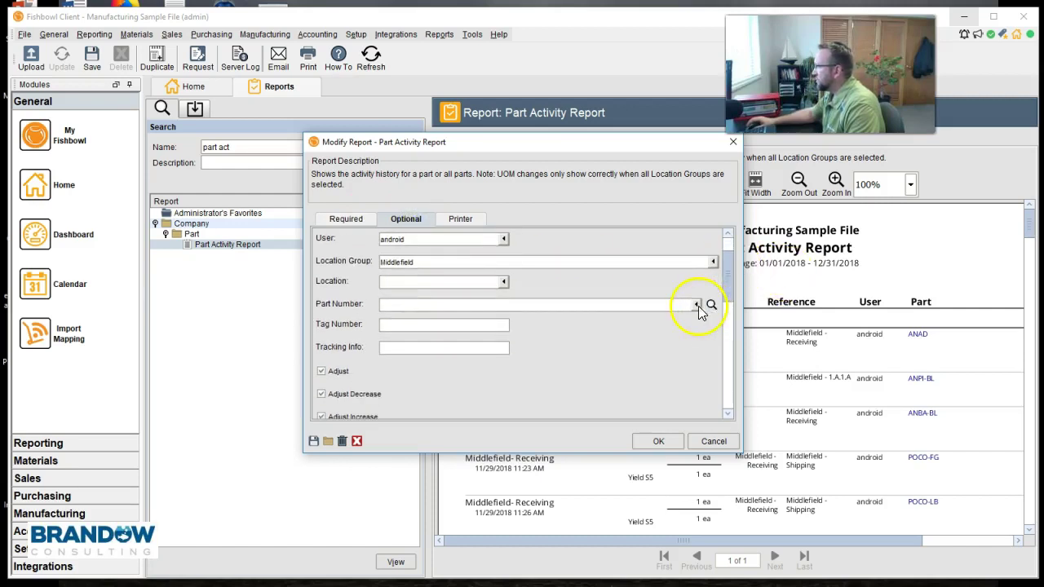
click(528, 306)
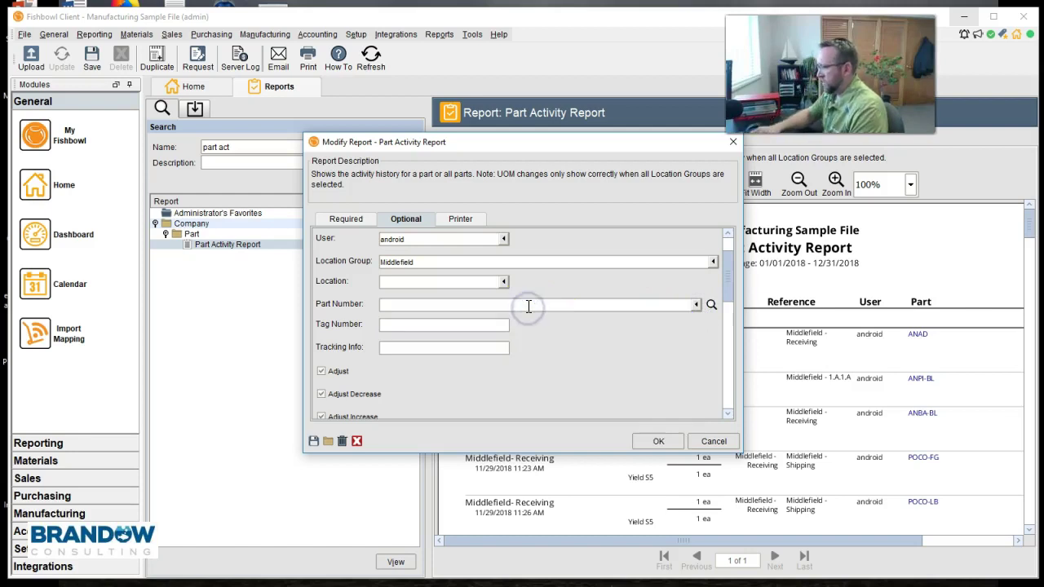
text(pop)
key(BackSpace)
key(BackSpace)
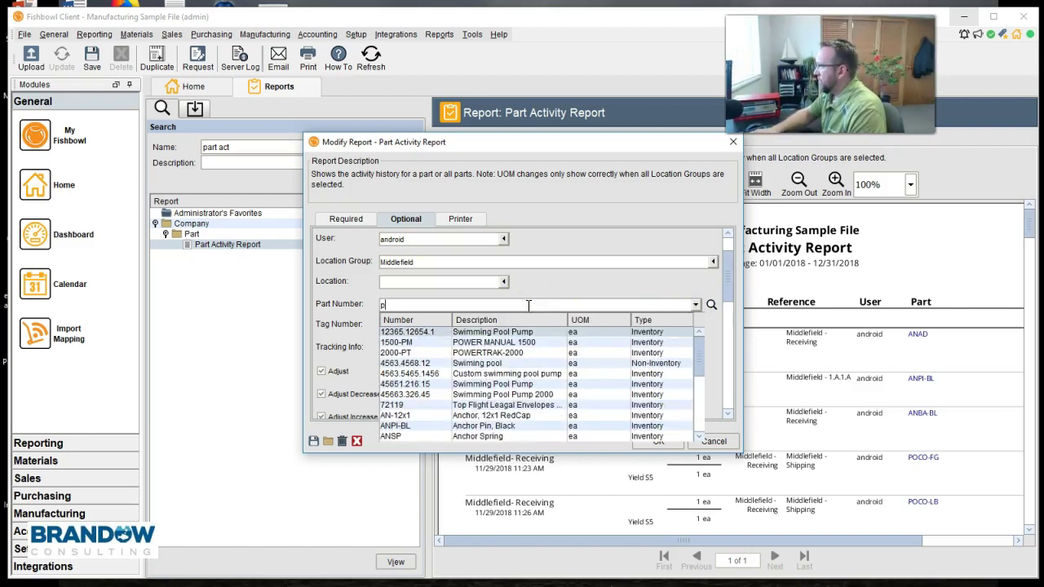
text(oco)
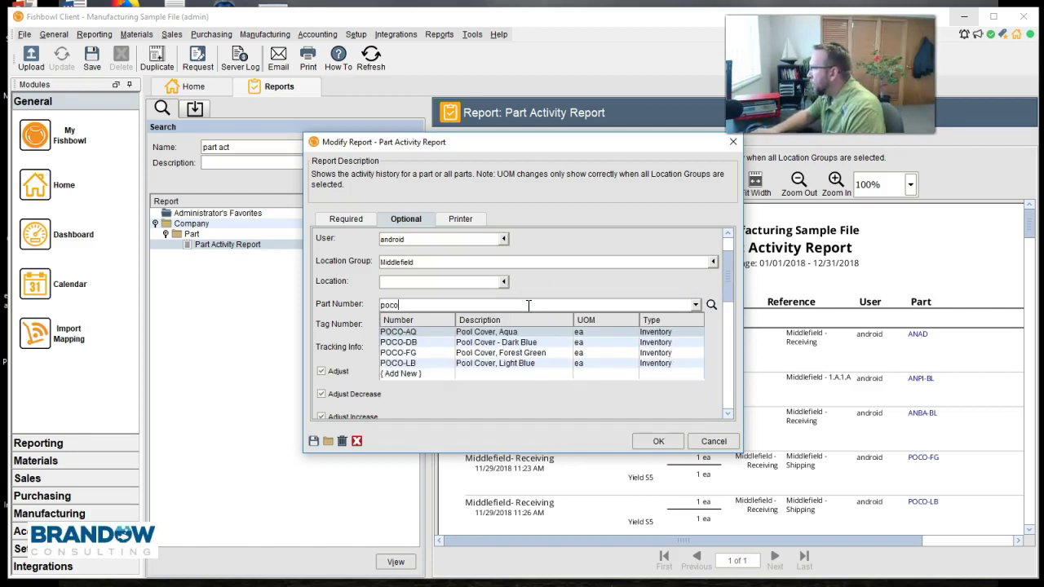
click(553, 363)
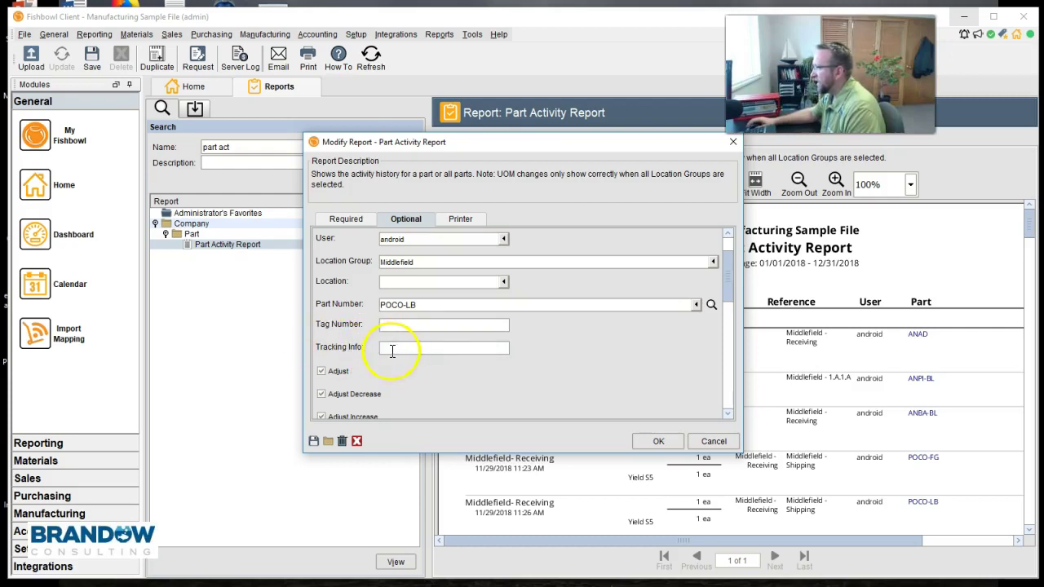
click(652, 441)
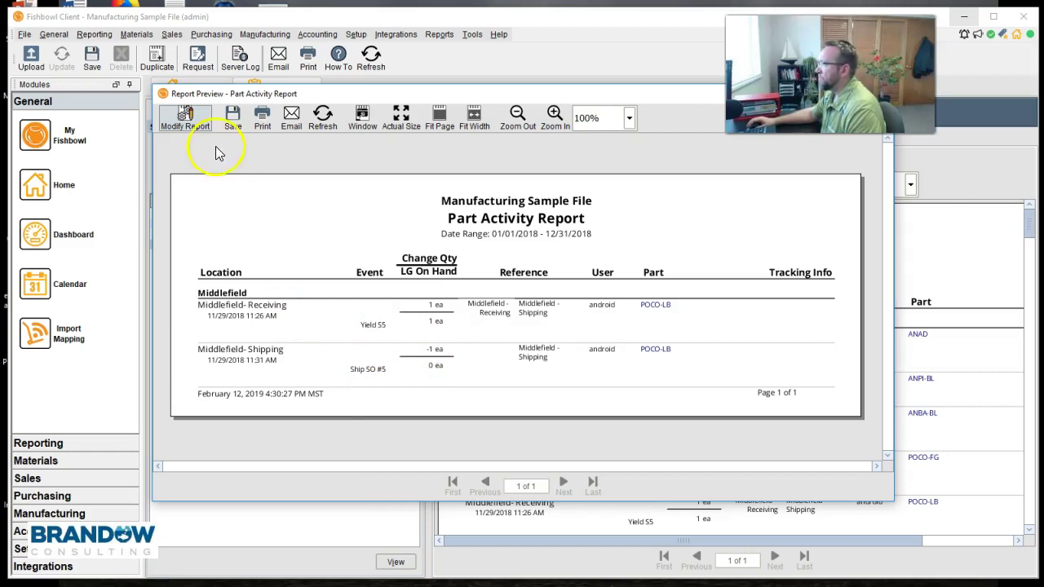
Step: Uncheck the Yield event type in the optional filters and regenerate the report
click(185, 117)
scroll(445, 355, down, 10)
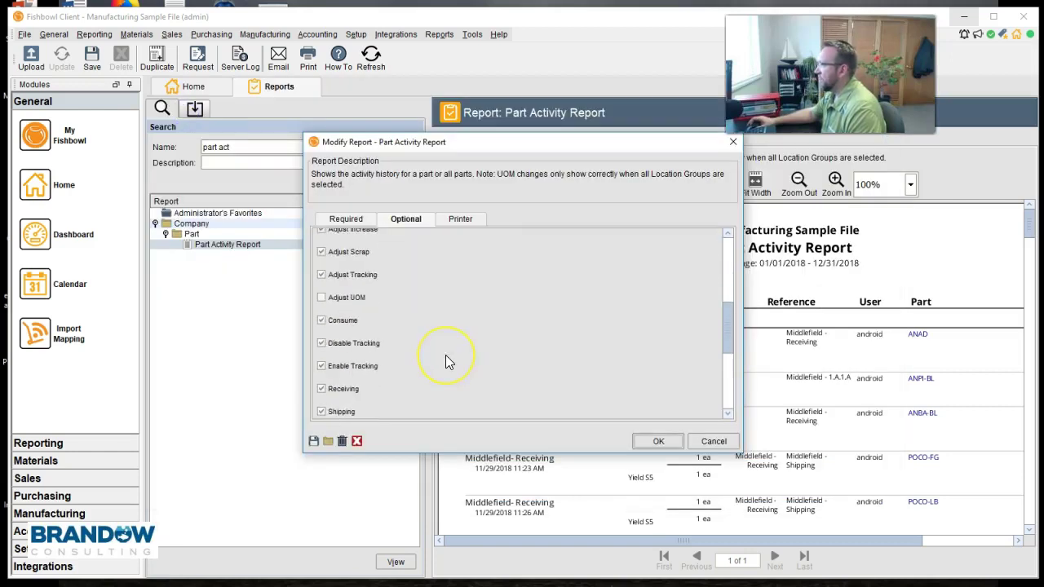
scroll(445, 355, down, 1)
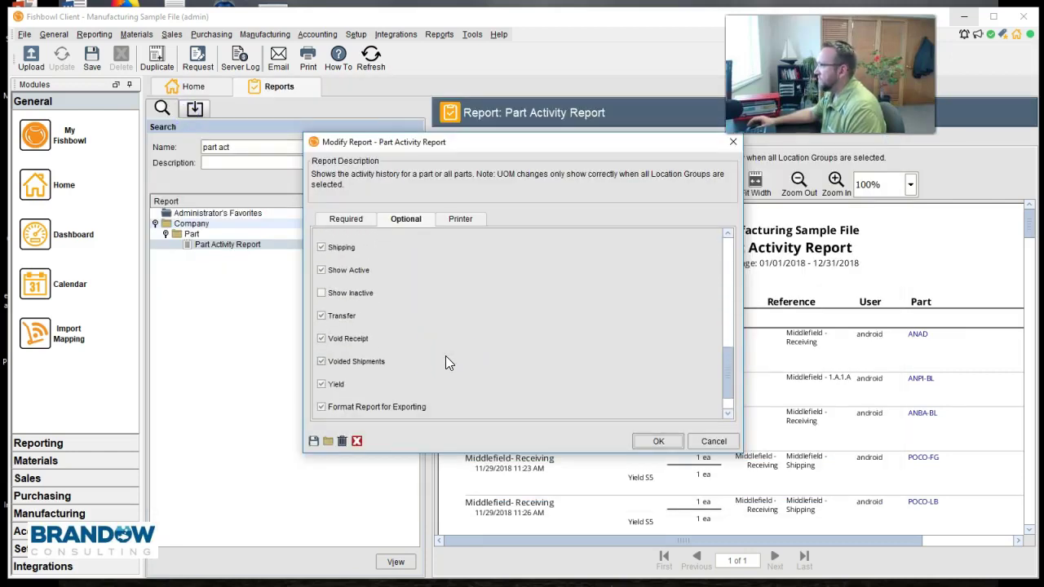
click(321, 385)
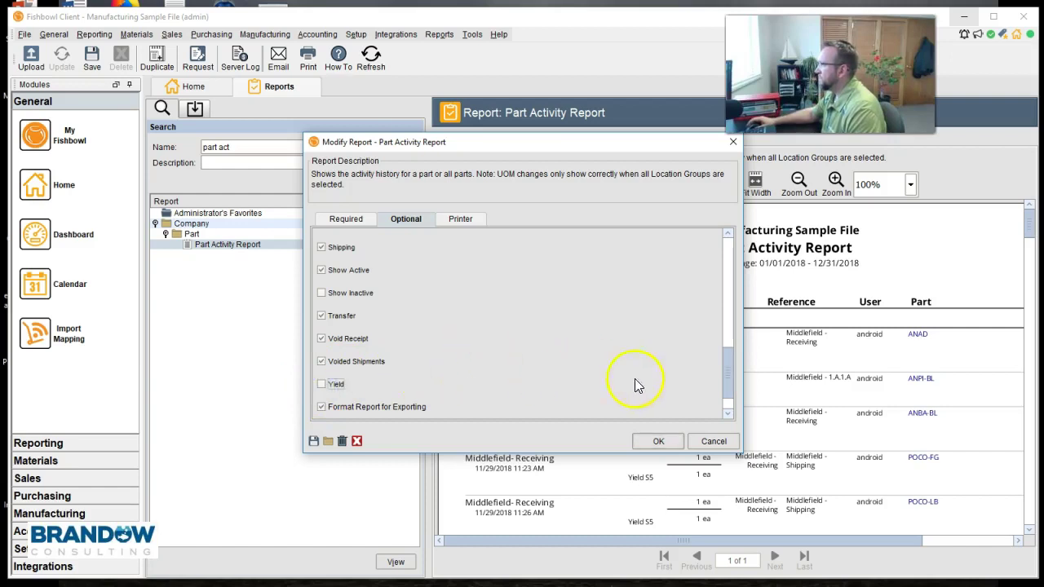
click(658, 441)
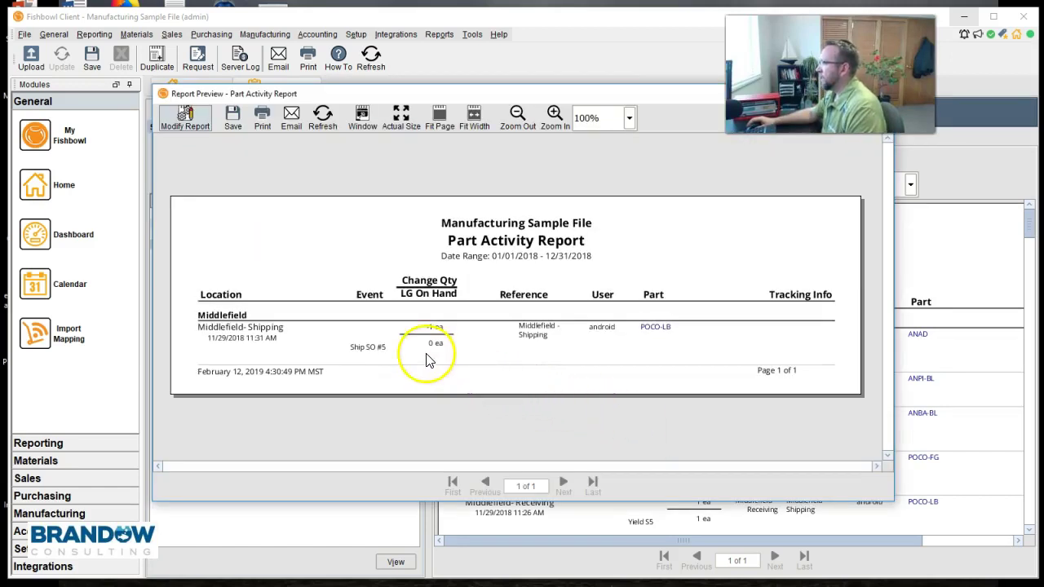